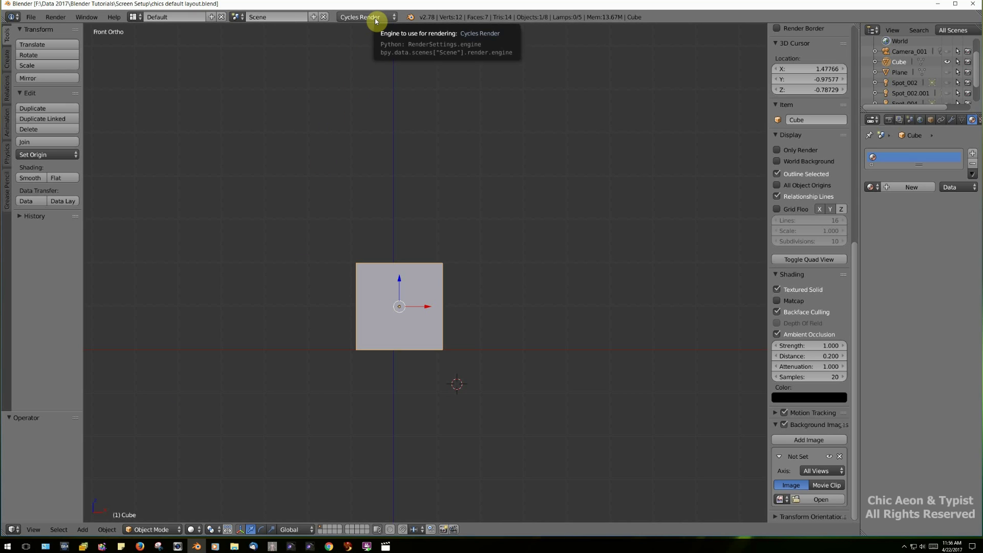
# Keep Cycles Render, then split a Node Editor area below the 3D view and adjust its height
pyautogui.click(393, 20)
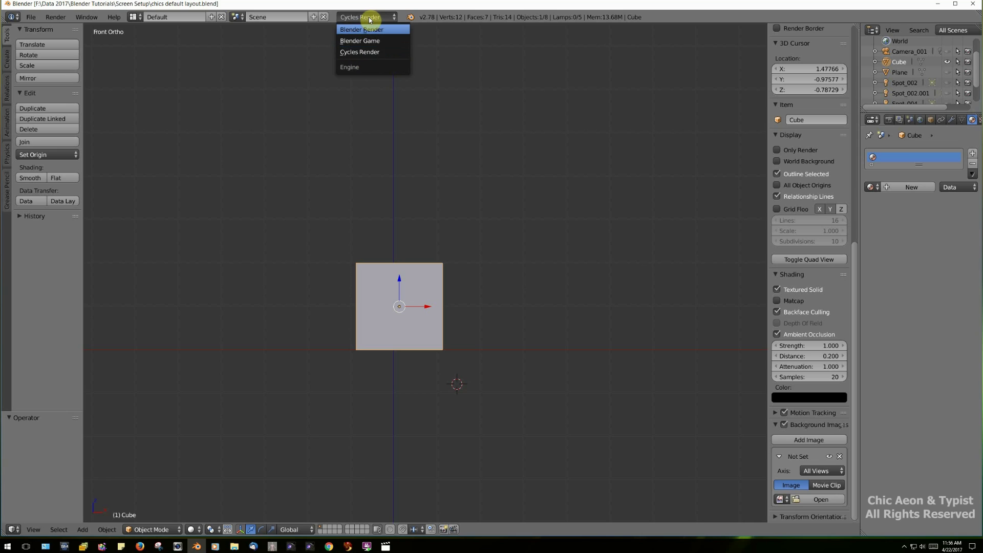
pyautogui.click(372, 18)
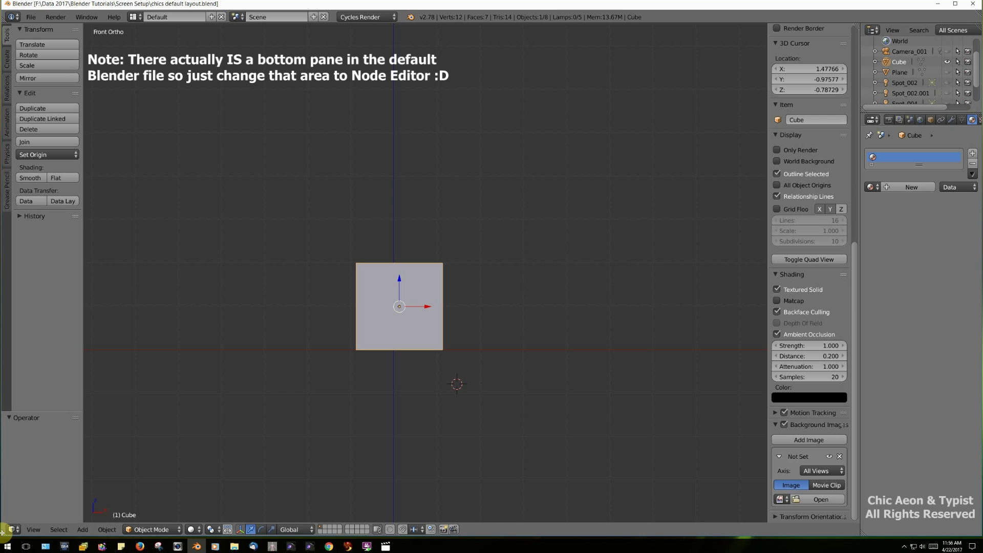
pyautogui.moveTo(3, 532); pyautogui.dragTo(26, 412)
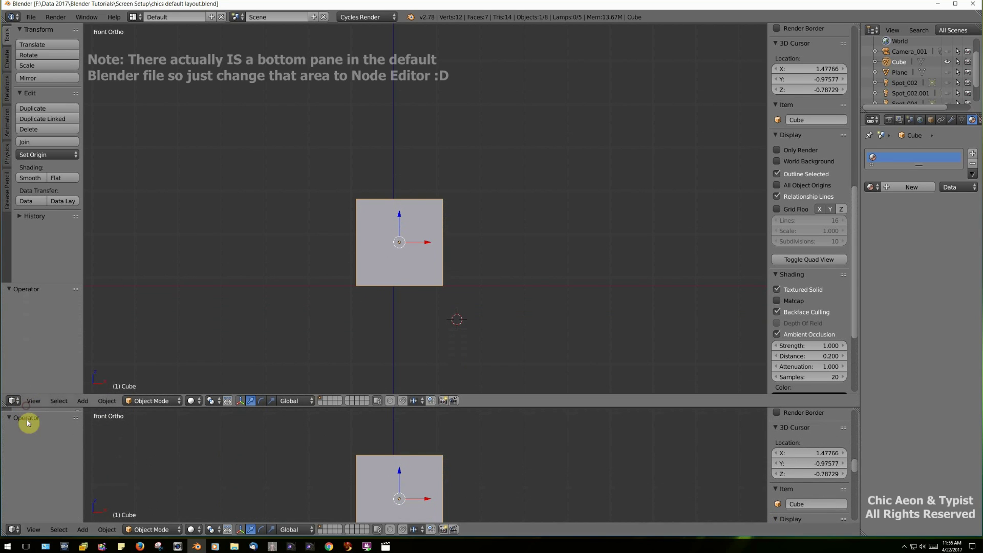
pyautogui.click(12, 530)
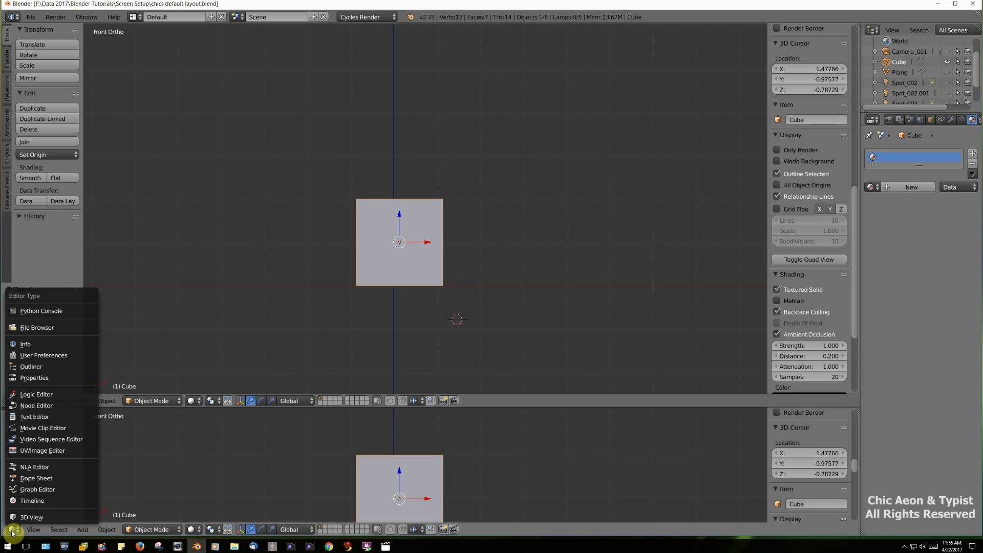
pyautogui.click(34, 405)
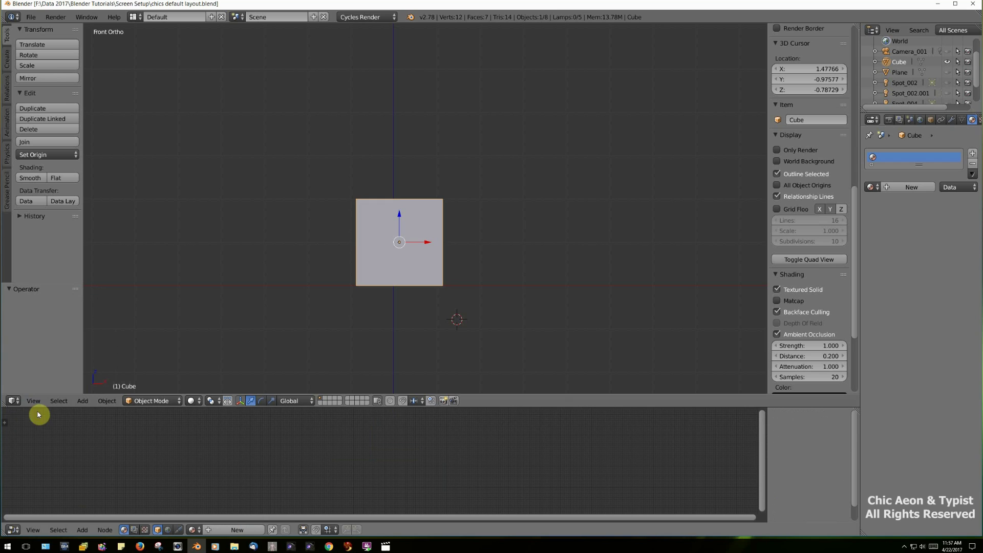
pyautogui.moveTo(496, 408); pyautogui.dragTo(497, 447)
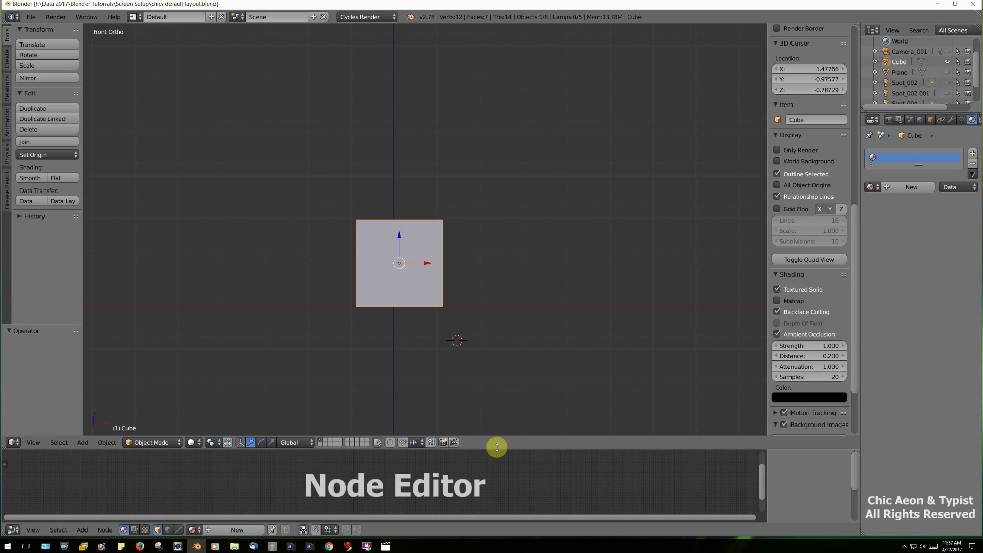
pyautogui.moveTo(497, 447); pyautogui.dragTo(506, 481)
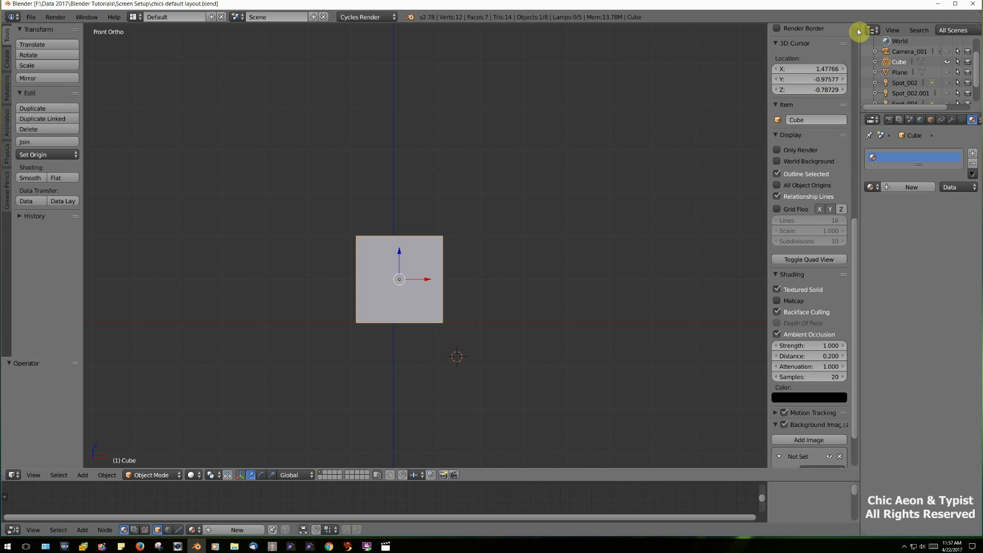
# Split a UV/Image Editor area off the 3D view's right side and narrow it to a strip
pyautogui.moveTo(859, 32); pyautogui.dragTo(621, 57)
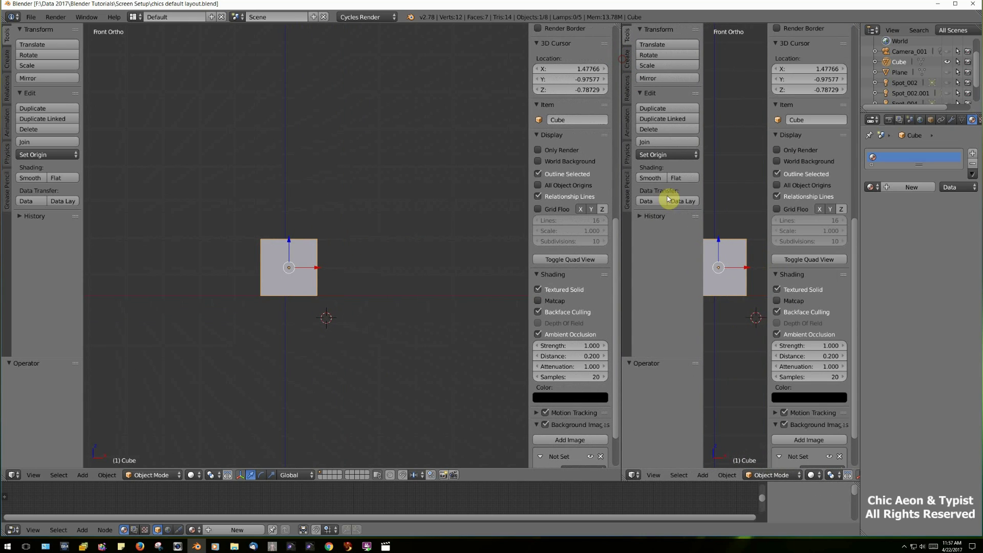
pyautogui.click(633, 475)
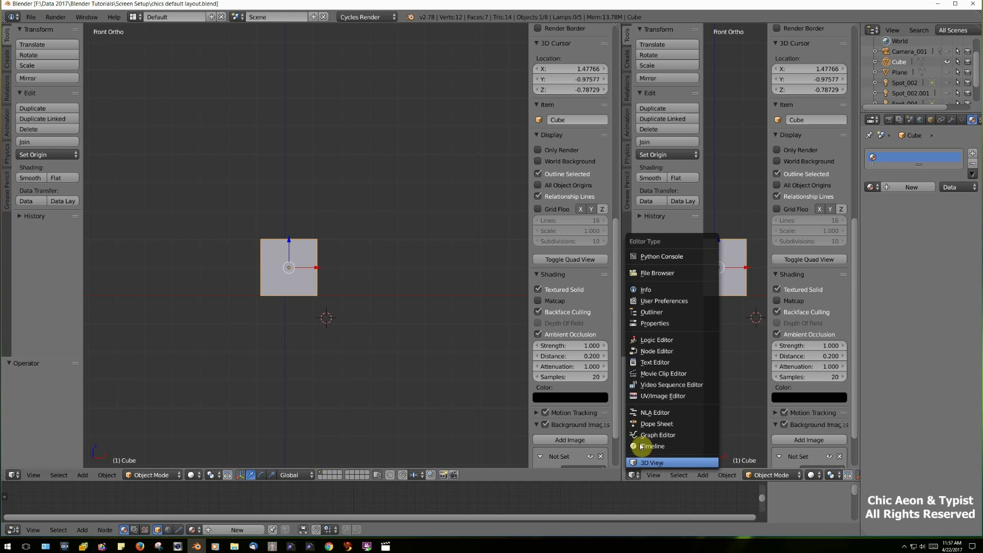
pyautogui.click(649, 397)
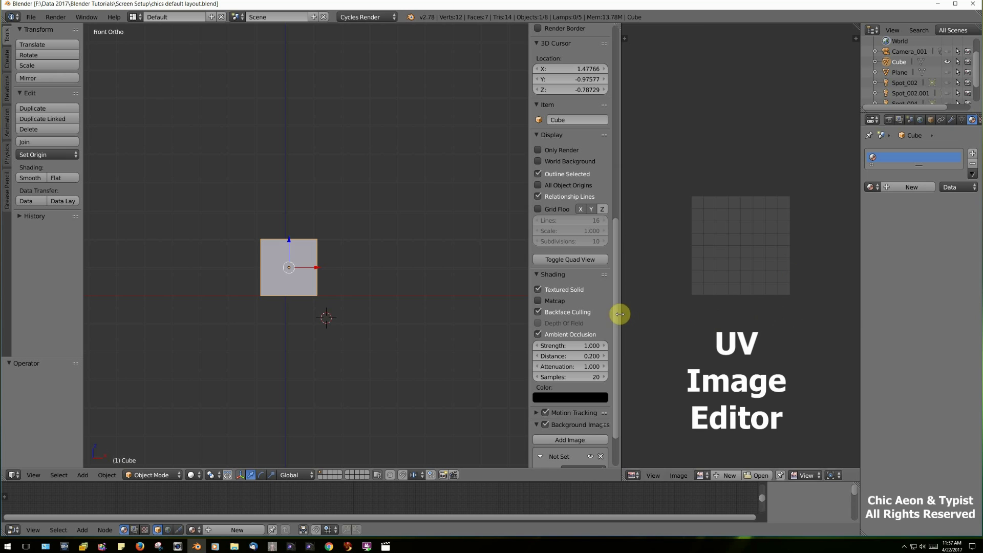
pyautogui.moveTo(627, 314); pyautogui.dragTo(832, 327)
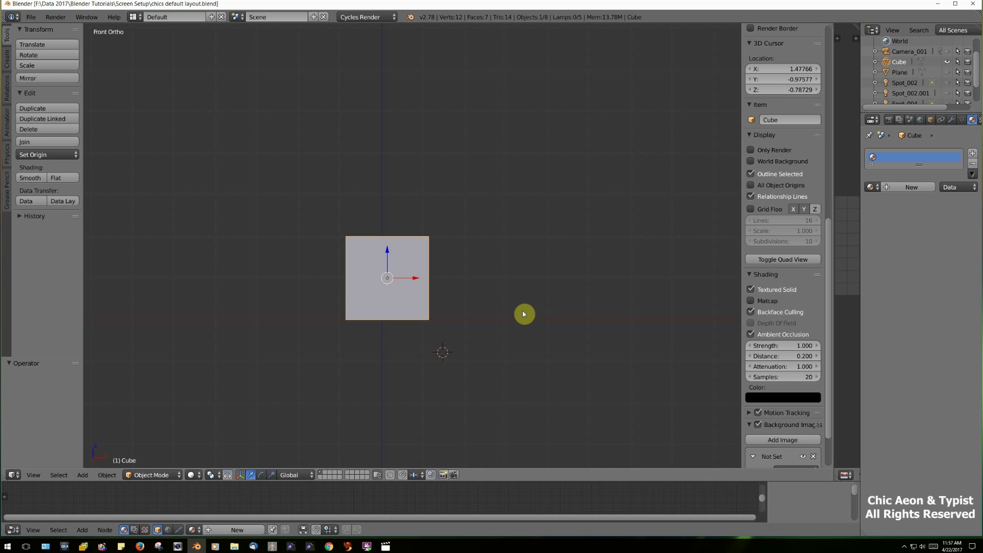
# Use the File menu to load the scene whose cube has the wood - light material
pyautogui.click(31, 17)
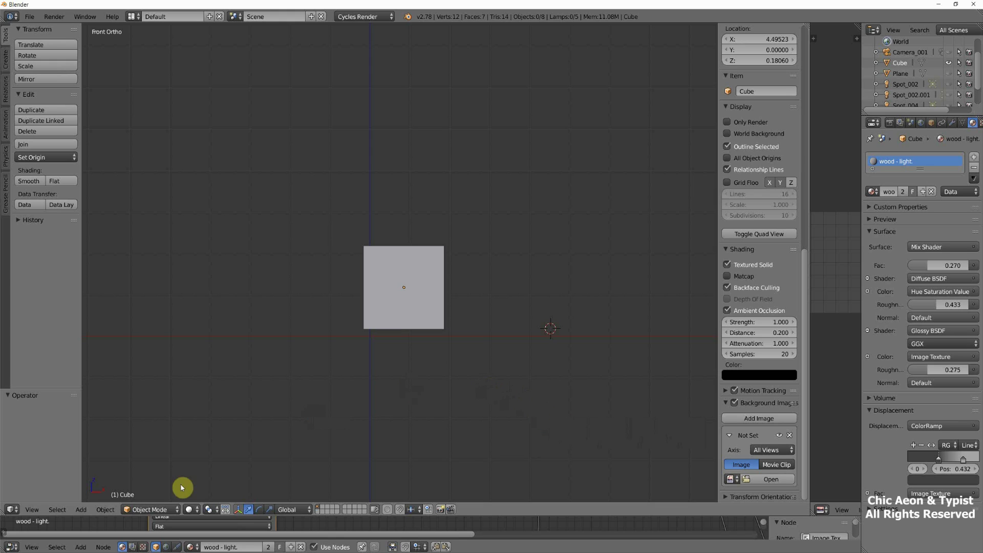
# Keep the cube in Object Mode and orbit the view to look down on it
pyautogui.click(164, 511)
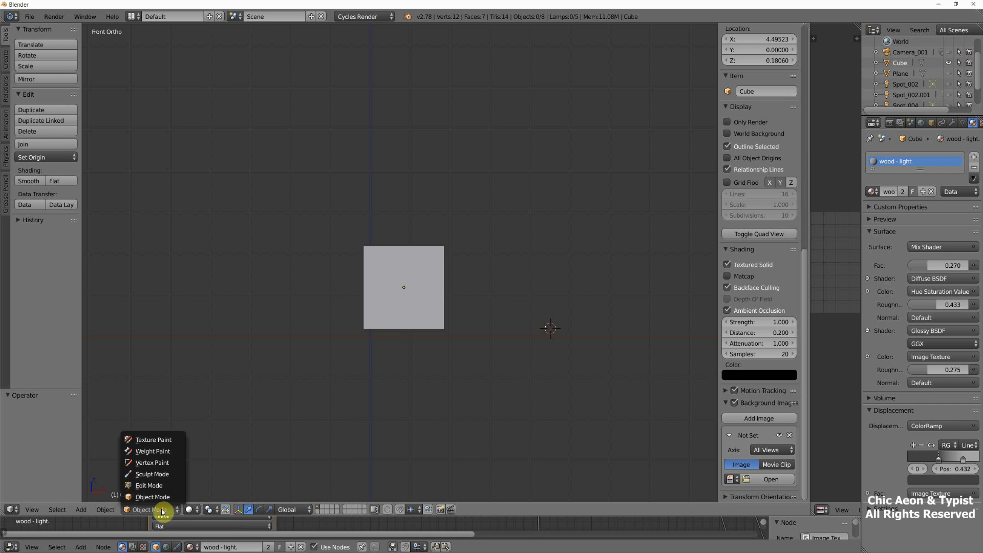
pyautogui.click(241, 466)
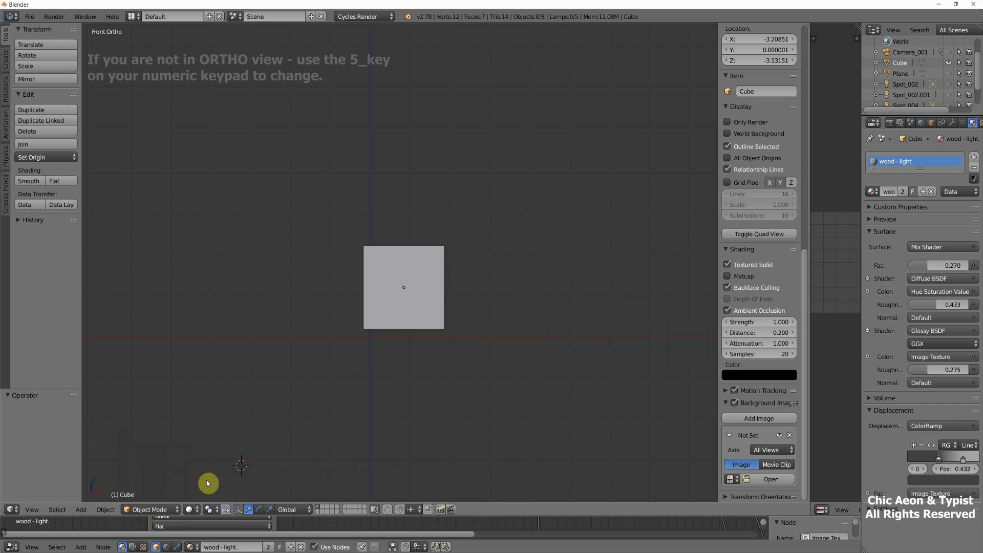
pyautogui.click(165, 510)
pyautogui.click(166, 511)
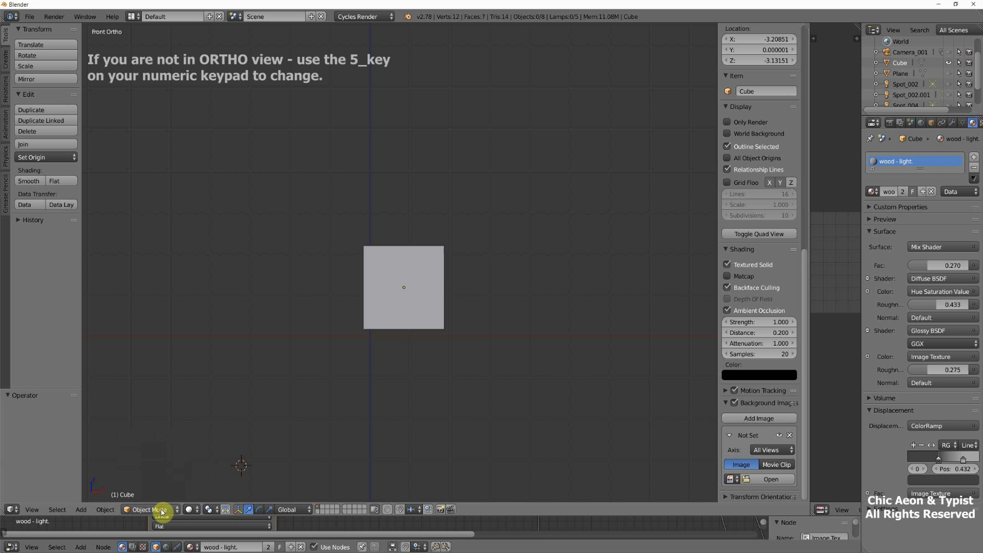
pyautogui.moveTo(429, 359)
pyautogui.mouseDown(button='middle')
pyautogui.moveTo(461, 373)
pyautogui.moveTo(483, 362)
pyautogui.moveTo(447, 375)
pyautogui.moveTo(429, 364)
pyautogui.mouseUp(button='middle')
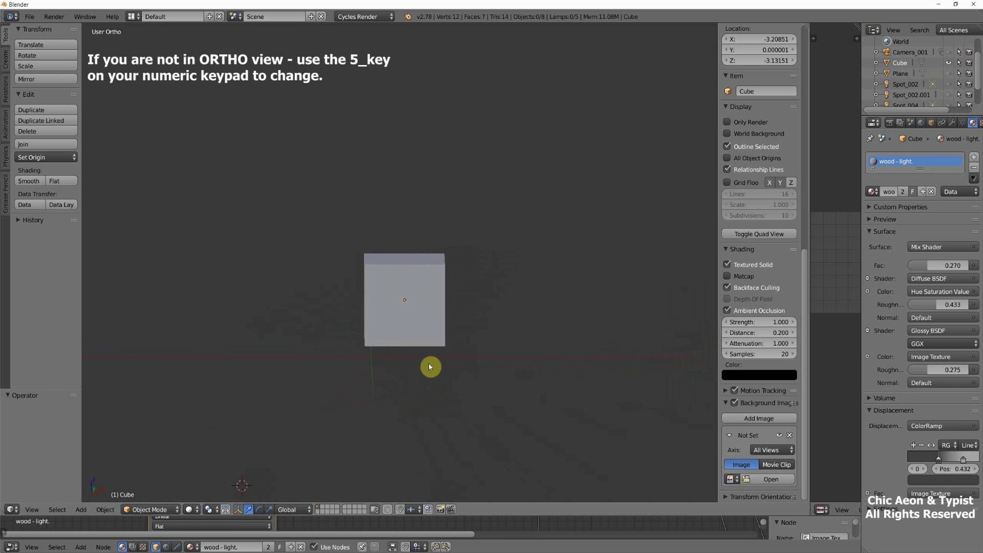
# Select the cube, check the front, right, back and left views, then orbit to show three faces
pyautogui.rightClick(423, 311)
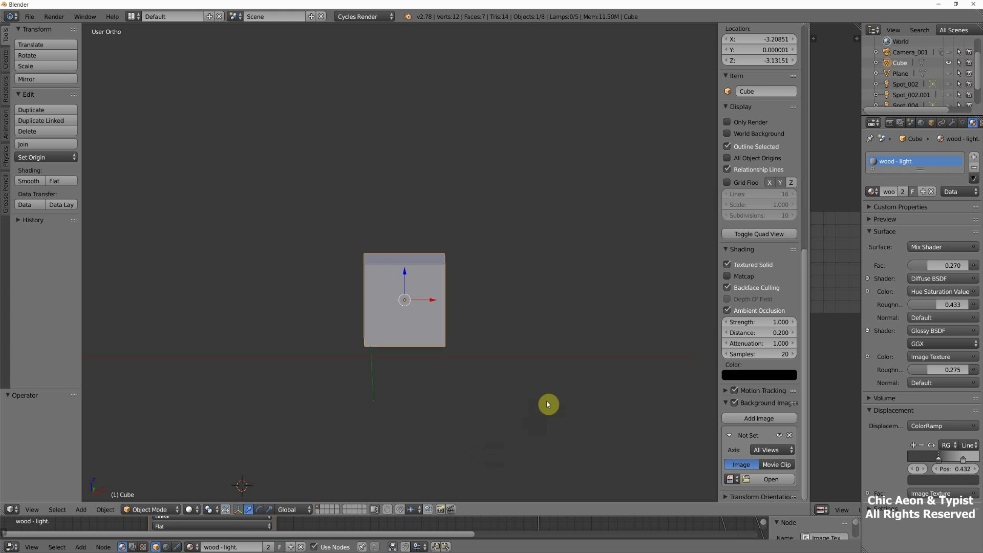
pyautogui.press('KP_1')
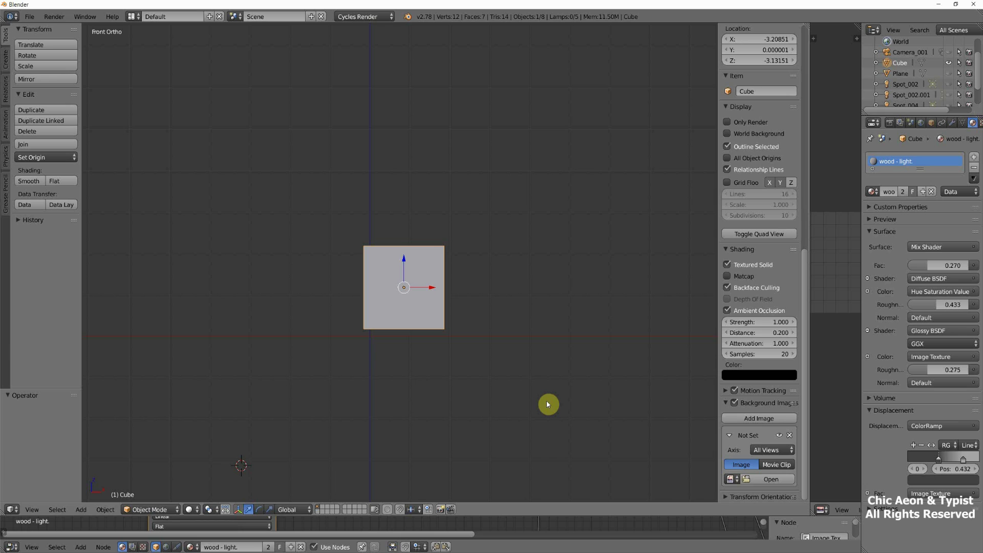
pyautogui.press('KP_3')
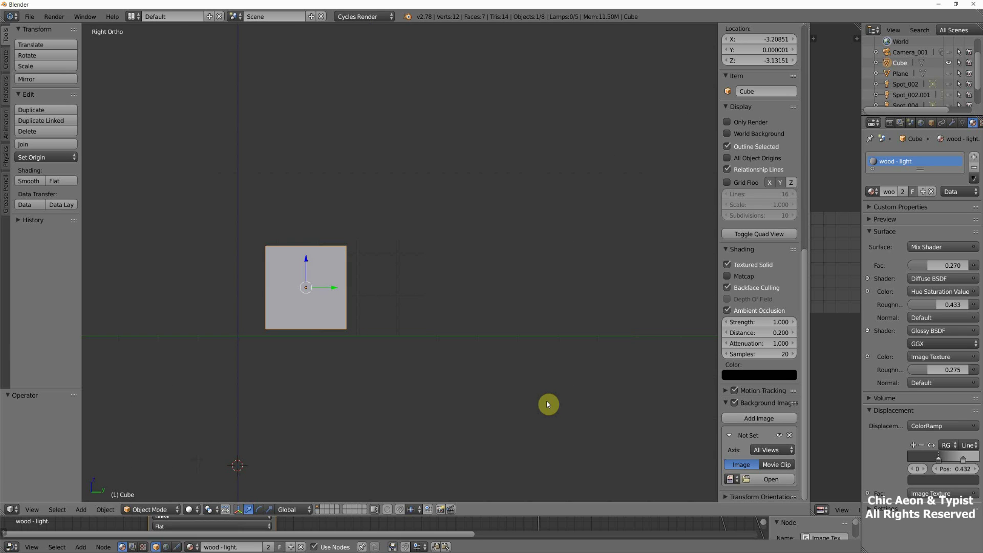
pyautogui.press('ctrl+KP_1')
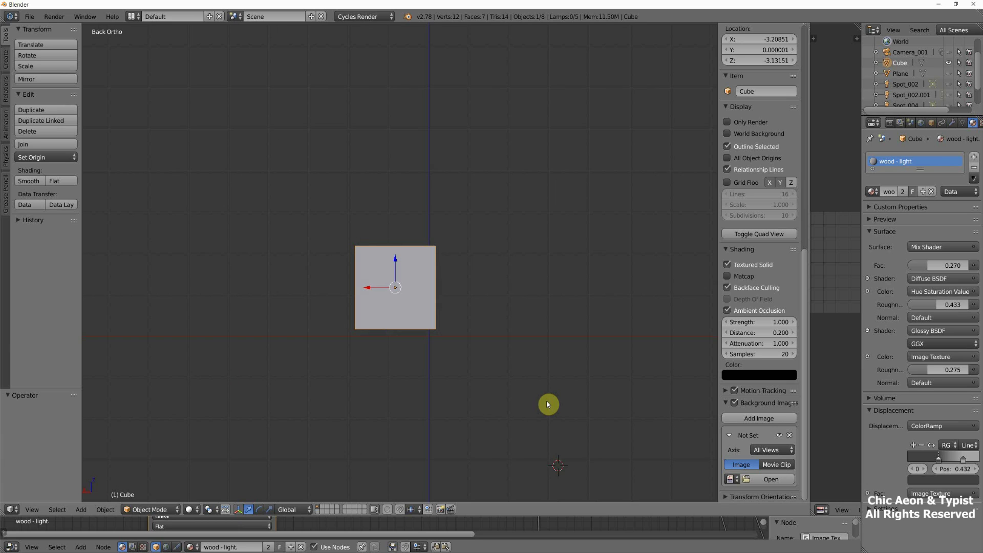
pyautogui.press('ctrl+KP_3')
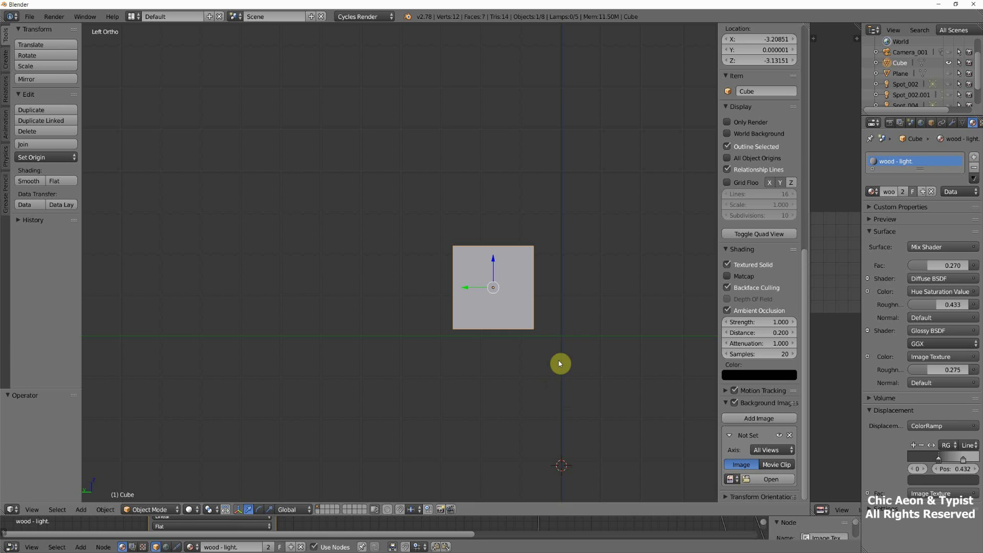
pyautogui.moveTo(496, 297); pyautogui.dragTo(525, 319, button='middle')
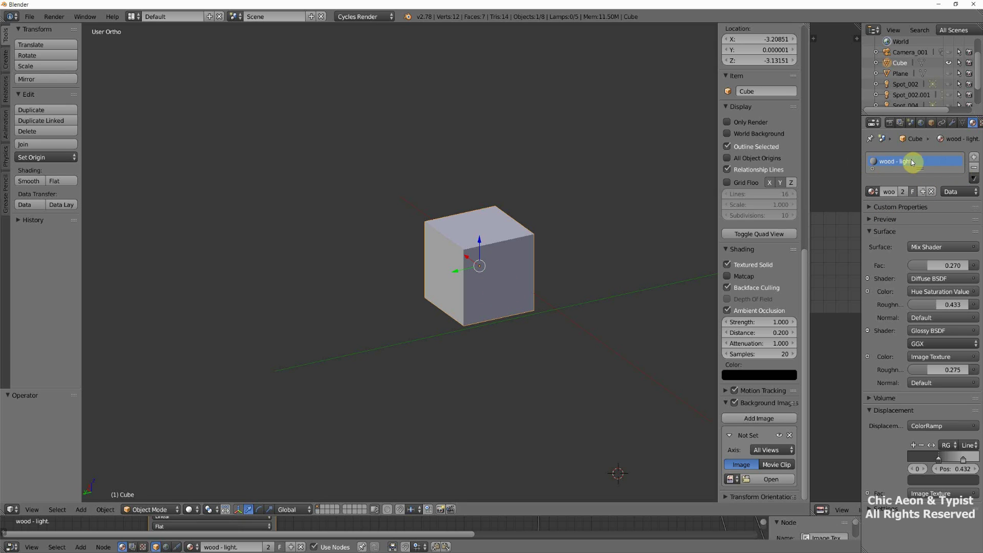
# Remove the wood - light material slot, add a new material and rename it 'Cube'
pyautogui.click(975, 169)
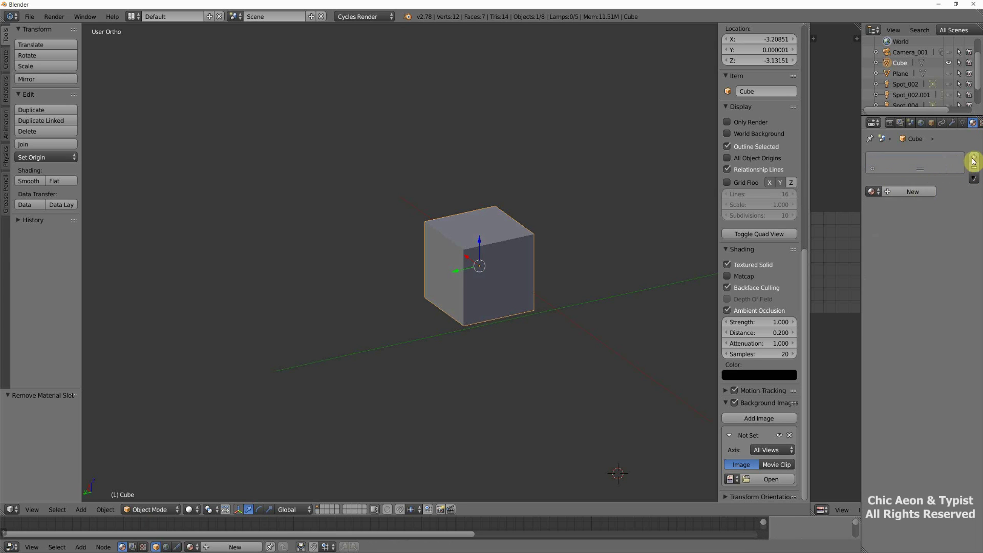
pyautogui.click(975, 158)
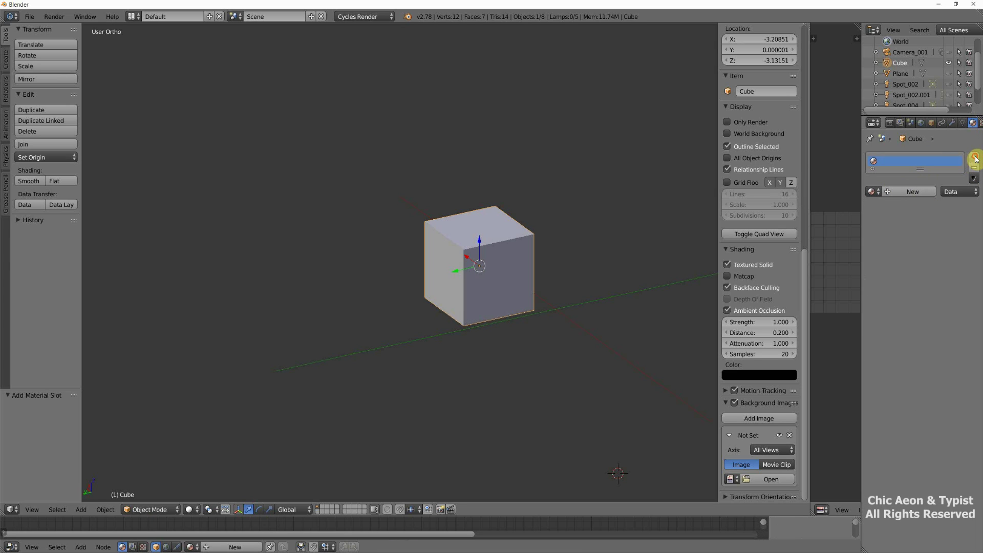
pyautogui.click(917, 190)
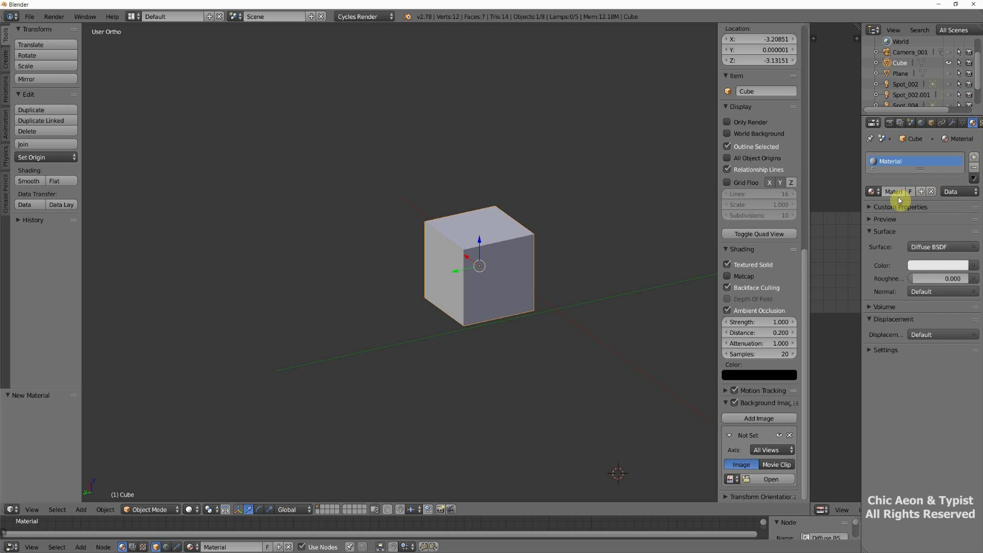
pyautogui.click(896, 192)
pyautogui.write('Cube')
pyautogui.press('Return')
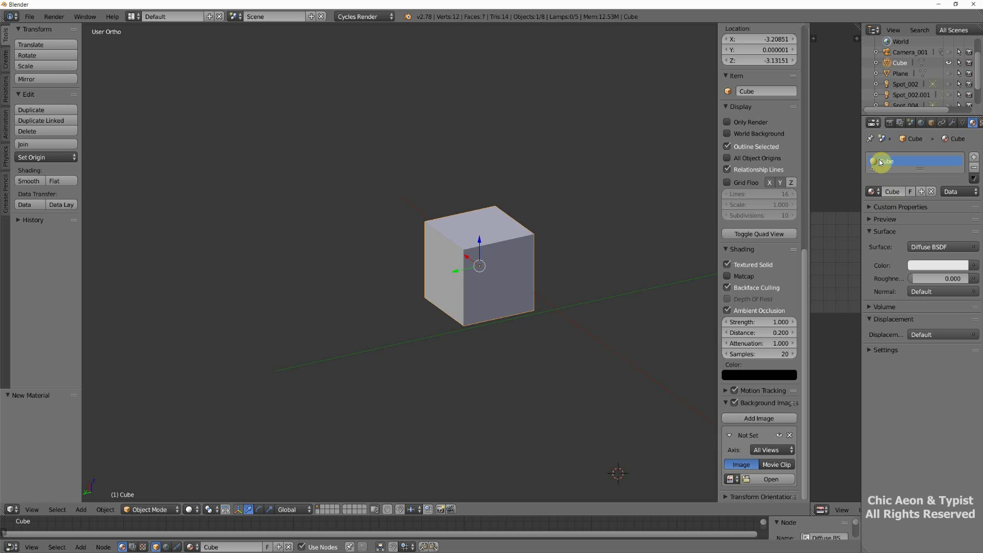
pyautogui.moveTo(462, 263); pyautogui.dragTo(519, 265, button='middle')
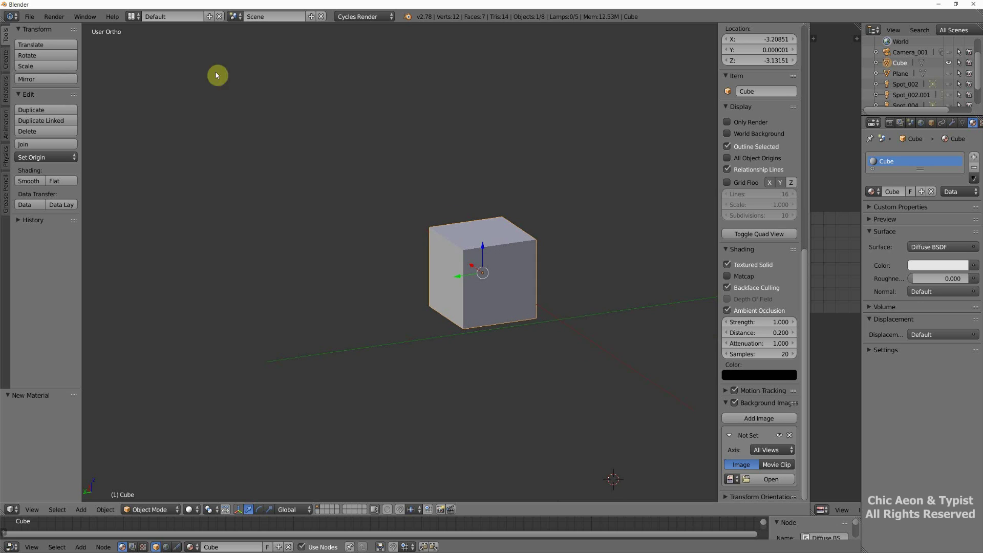
# Save the scene as cubeupload.blend in the Blender Tutorials\Crate folder
pyautogui.click(30, 18)
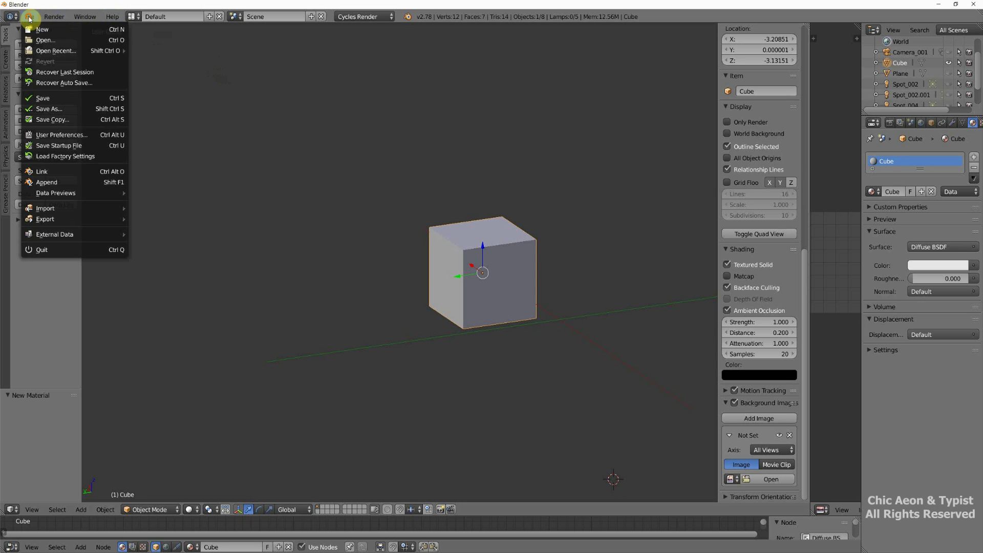
pyautogui.click(47, 99)
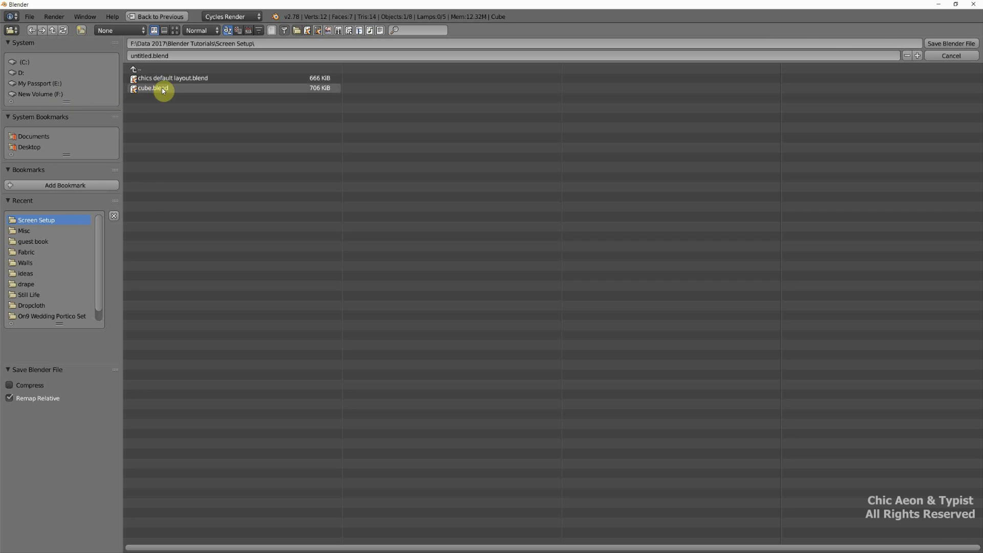
pyautogui.click(140, 70)
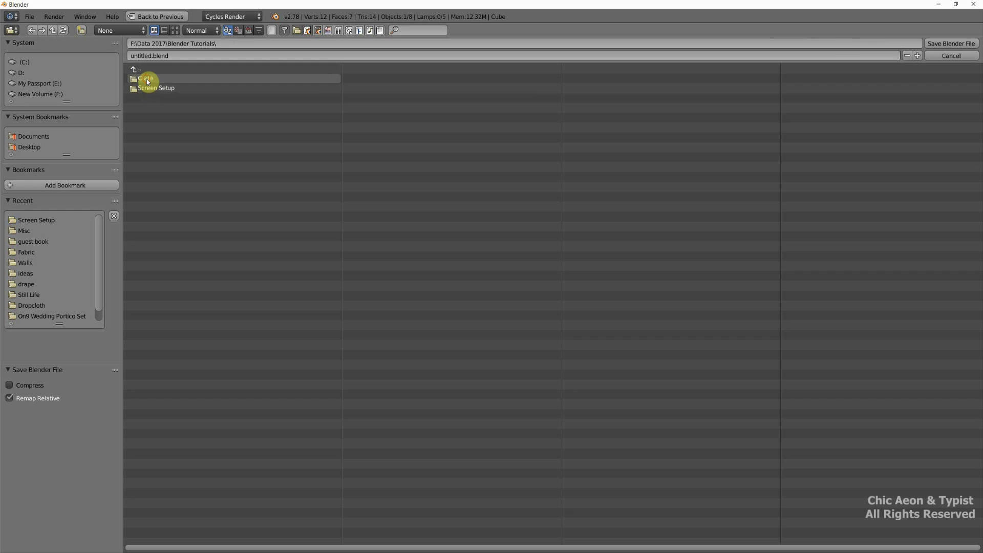
pyautogui.click(148, 80)
pyautogui.click(147, 55)
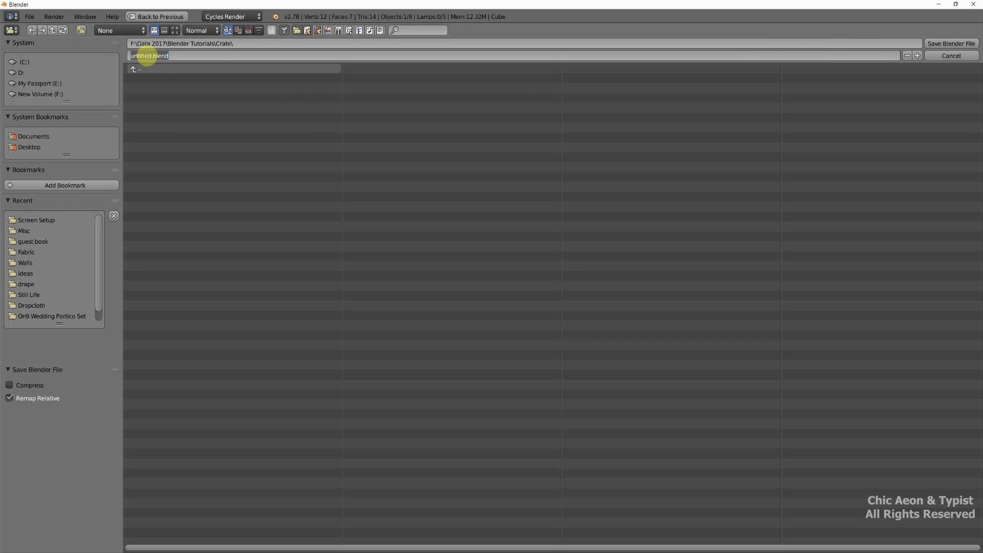
pyautogui.write('c')
pyautogui.write('ube_load')
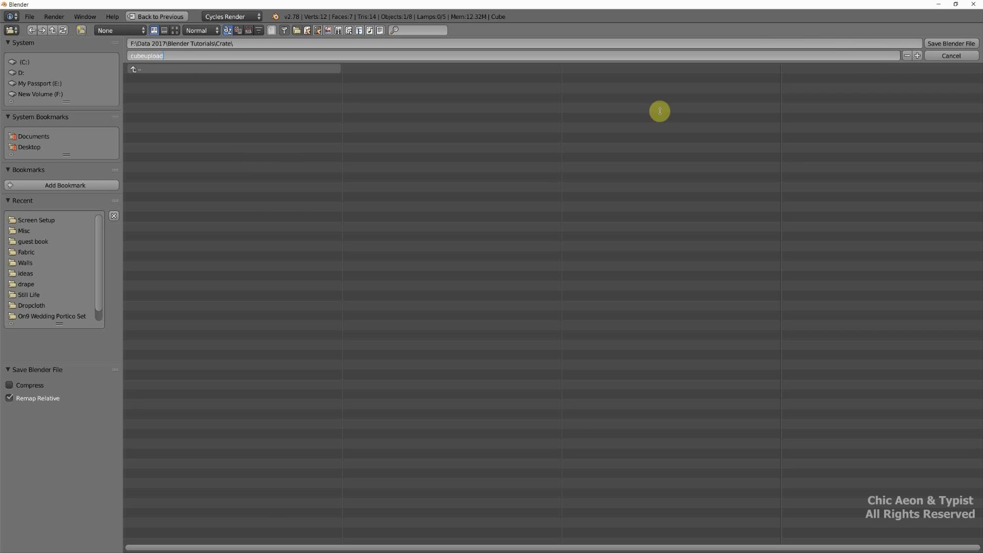
pyautogui.click(946, 46)
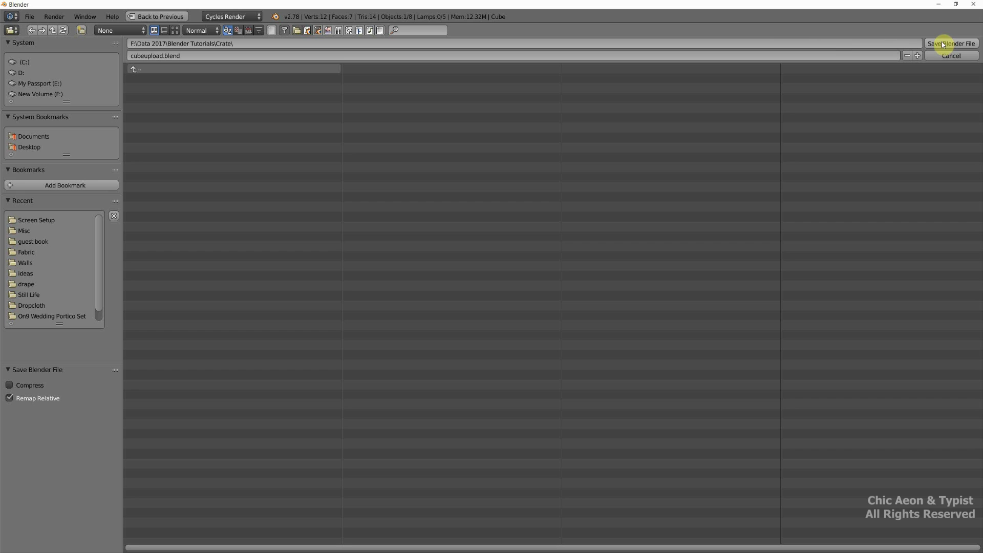
pyautogui.click(944, 44)
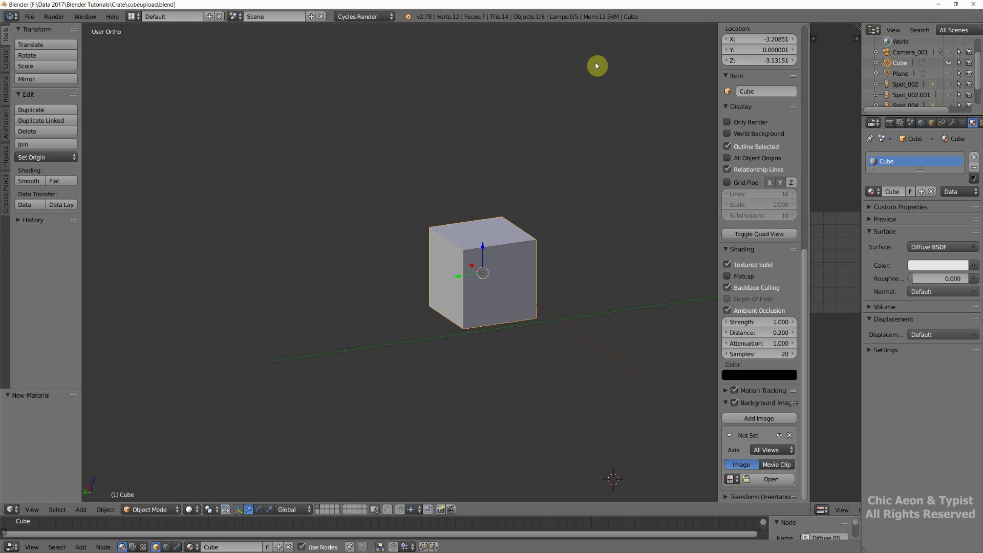
# Choose File > Export > Collada (Default) (.dae)
pyautogui.click(30, 18)
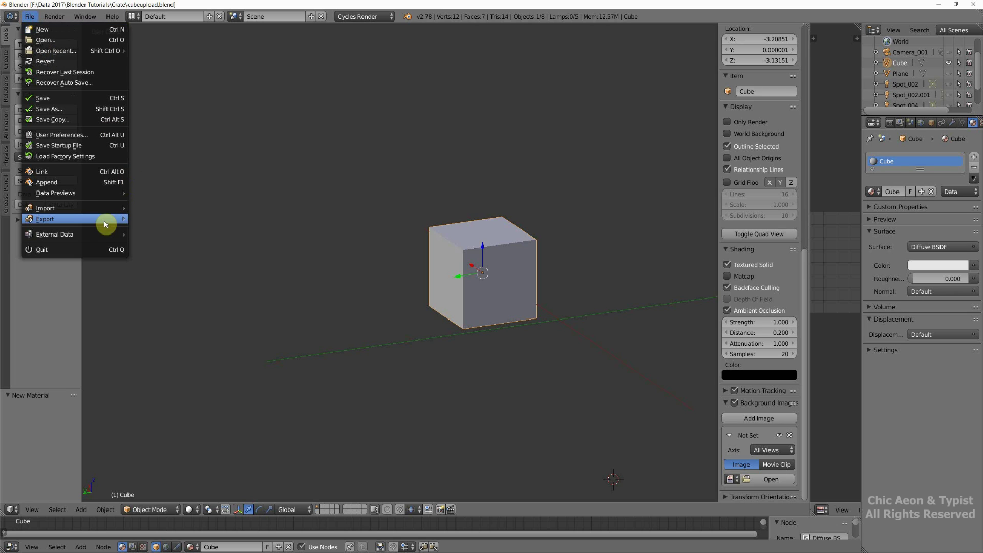
pyautogui.moveTo(90, 219)
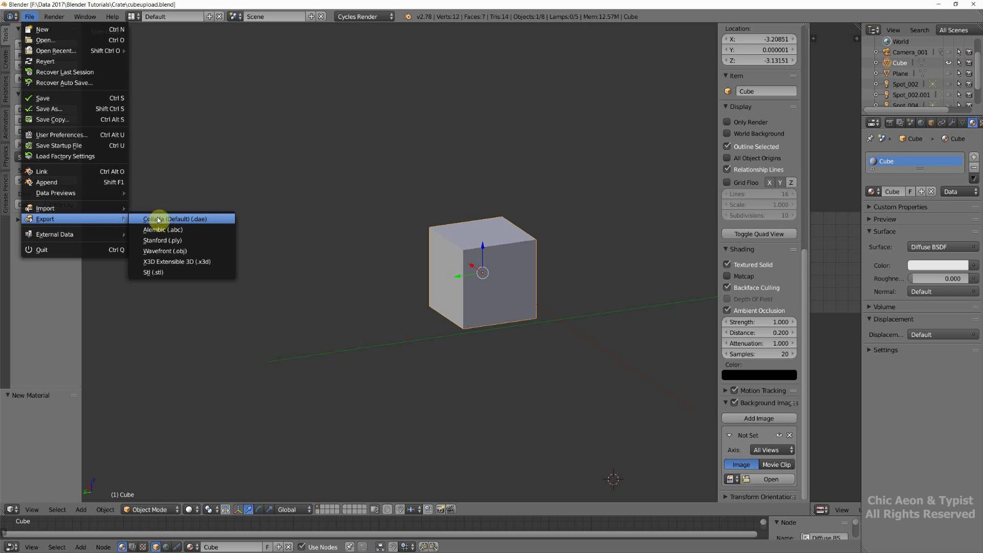
pyautogui.click(190, 219)
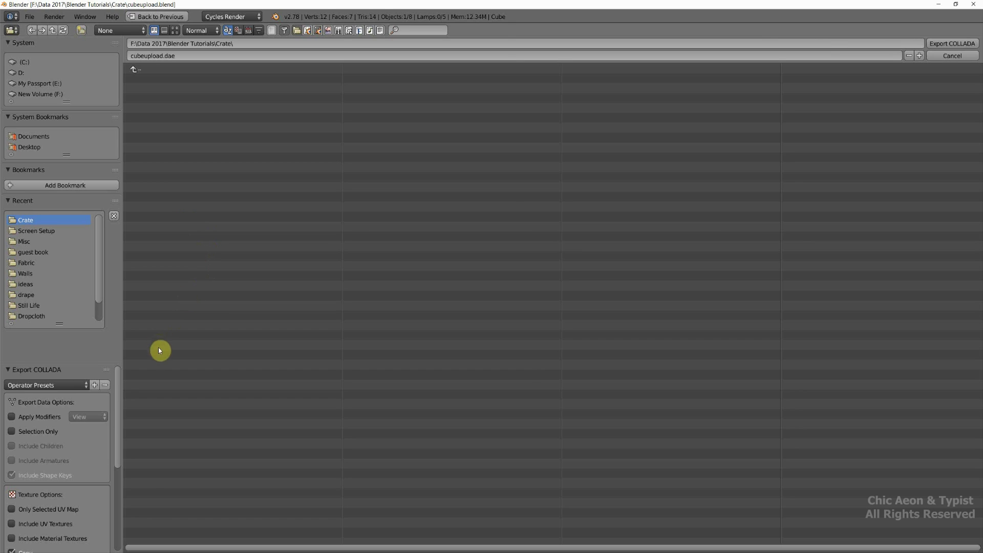
# Apply the SL+Open Sim Static preset and export the cube as cubeupload.dae
pyautogui.click(63, 389)
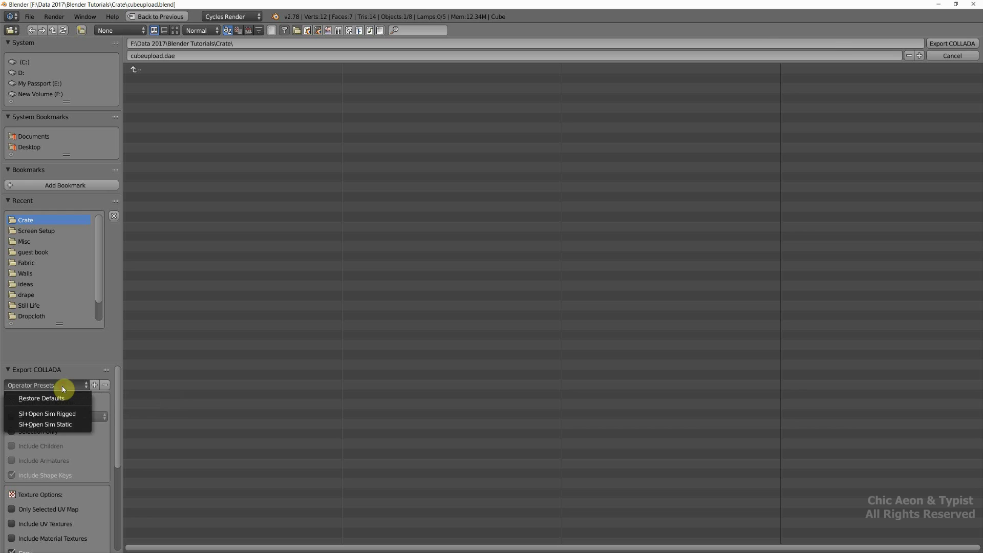
pyautogui.click(57, 423)
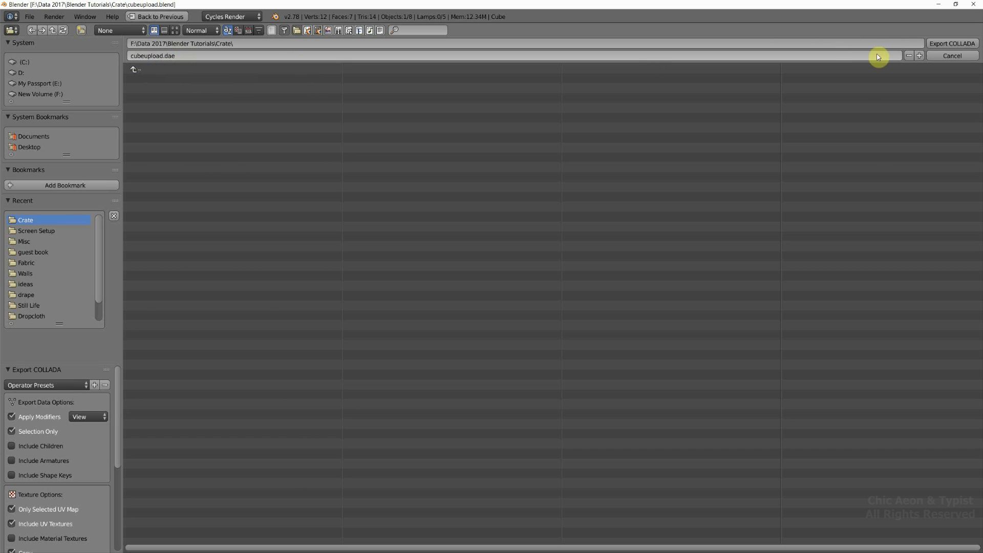
pyautogui.click(956, 45)
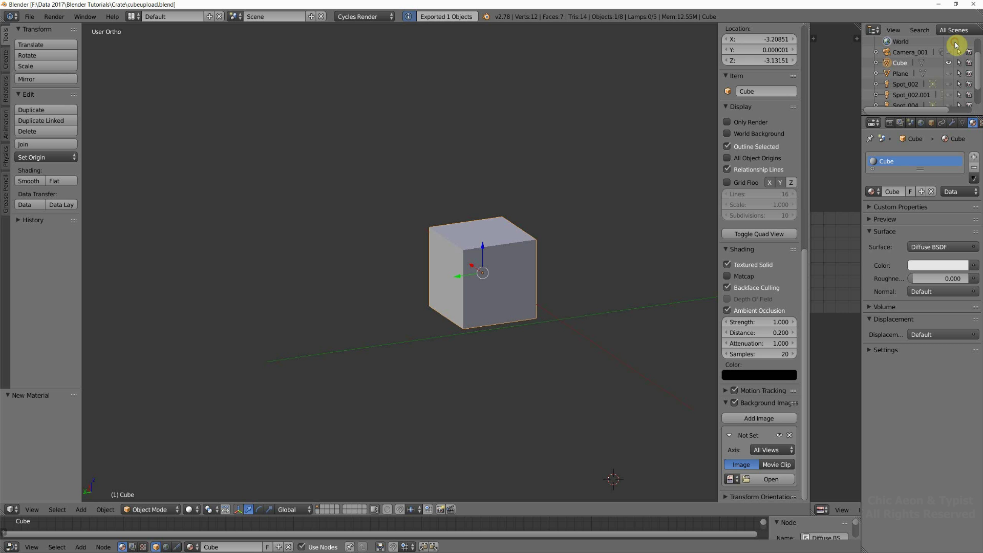